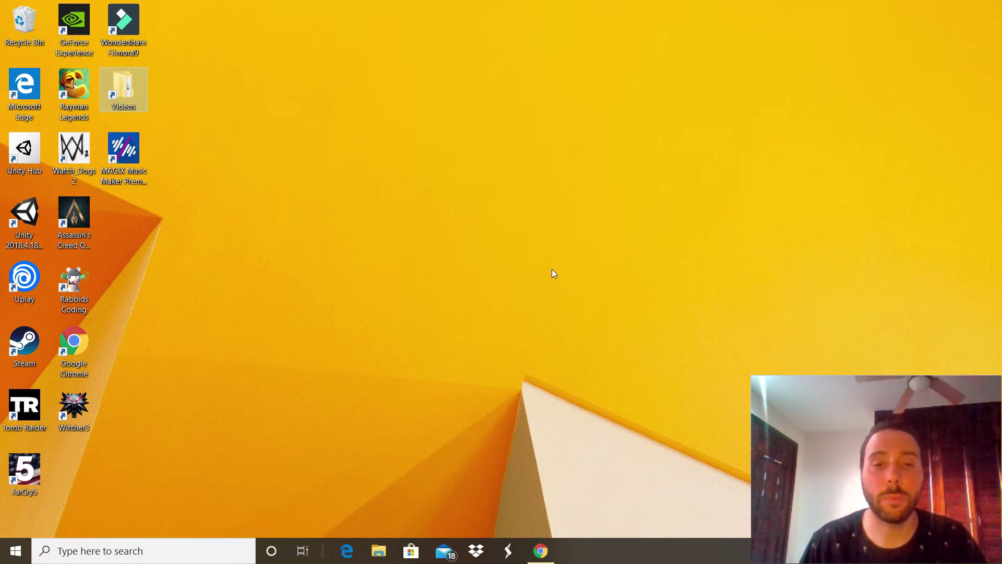
- Scroll Chrome's GIMP Downloads page to the GIMP for Windows 2.10.18 download options
{"action": "left_click", "coordinate": [540, 551]}
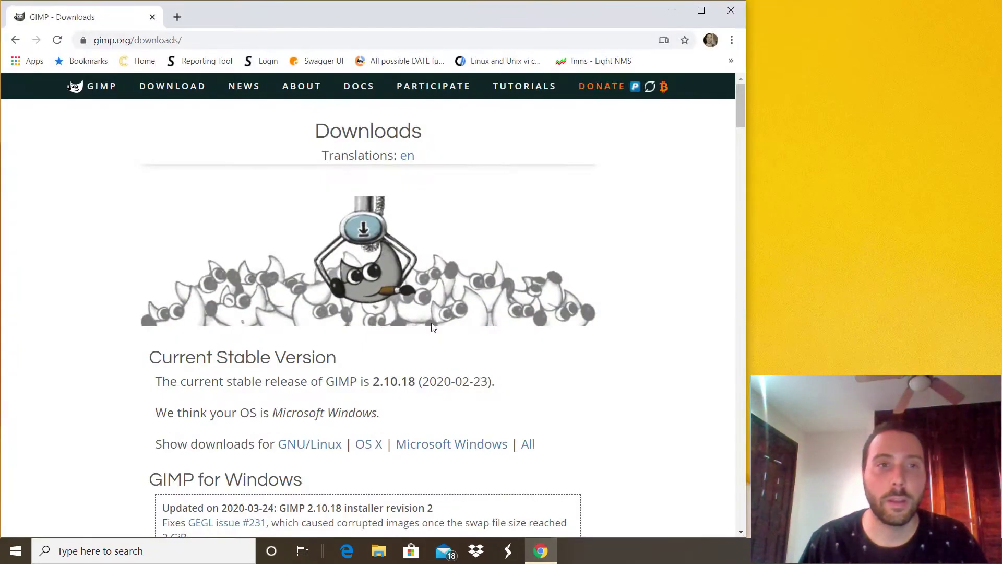
{"action": "left_click", "coordinate": [196, 40]}
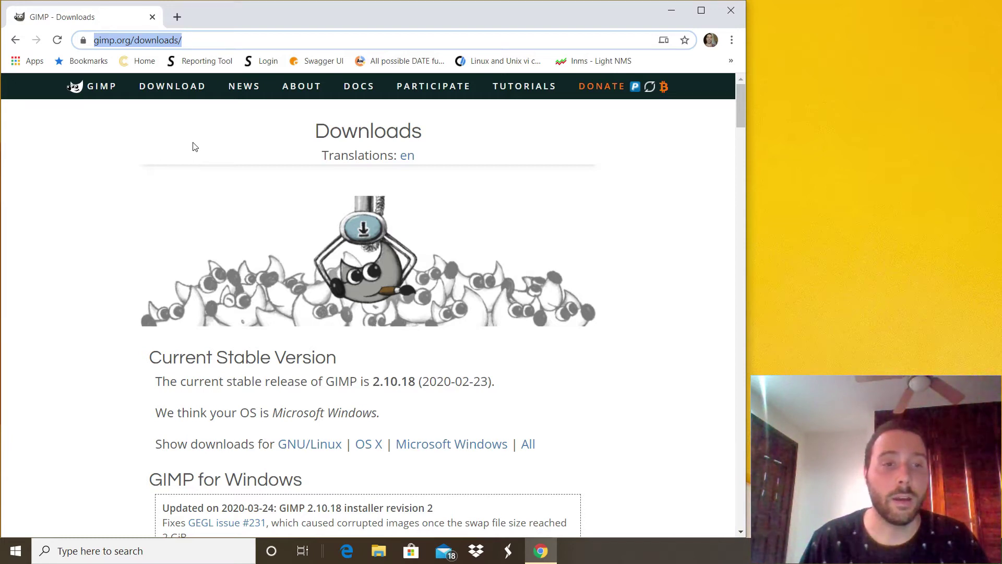
{"action": "scroll", "coordinate": [502, 206], "scroll_direction": "down", "scroll_amount": 3}
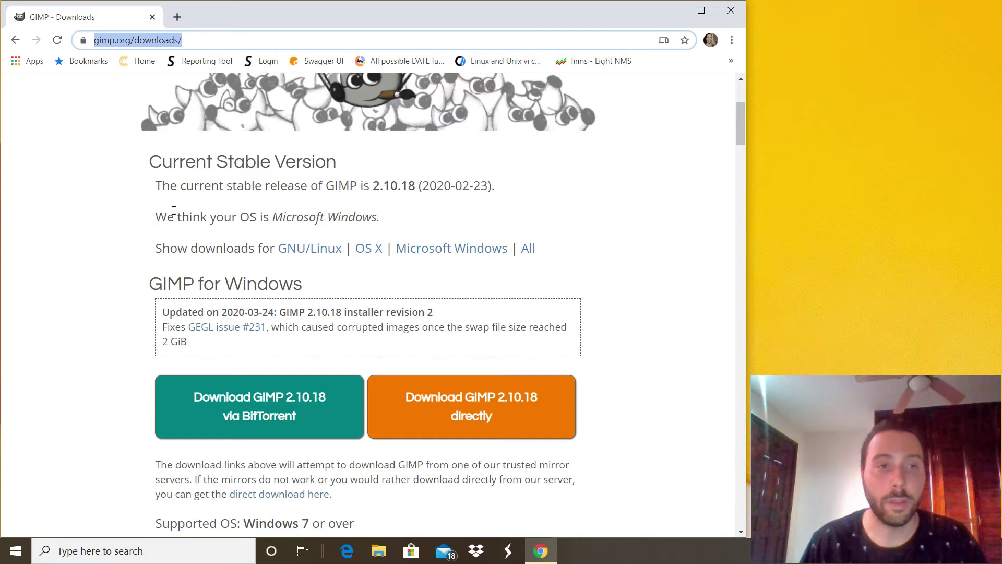
{"action": "left_click_drag", "start_coordinate": [156, 217], "coordinate": [438, 221]}
{"action": "left_click", "coordinate": [637, 219]}
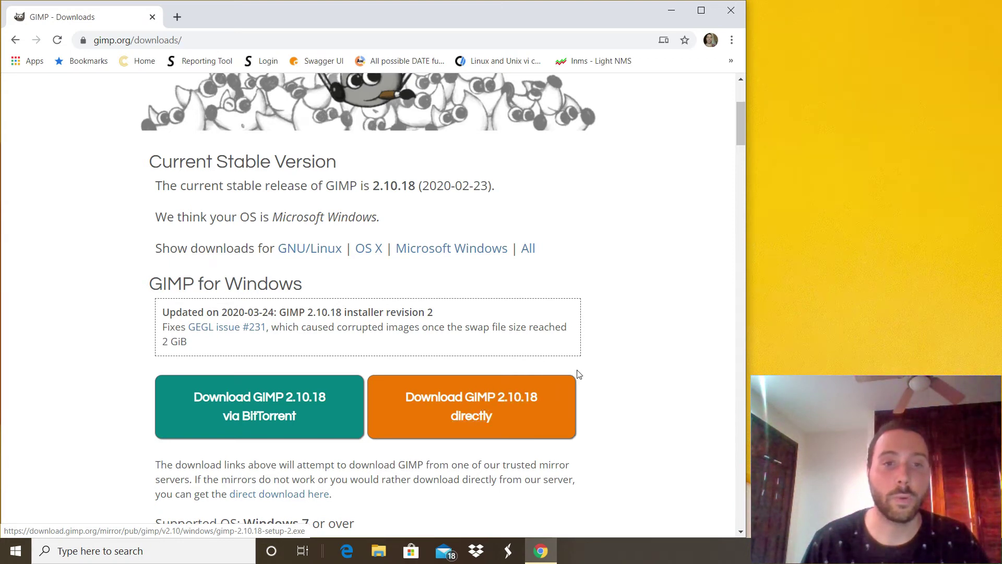
- Download the GIMP 2.10.18 installer directly and run the downloaded .exe
{"action": "left_click", "coordinate": [490, 403]}
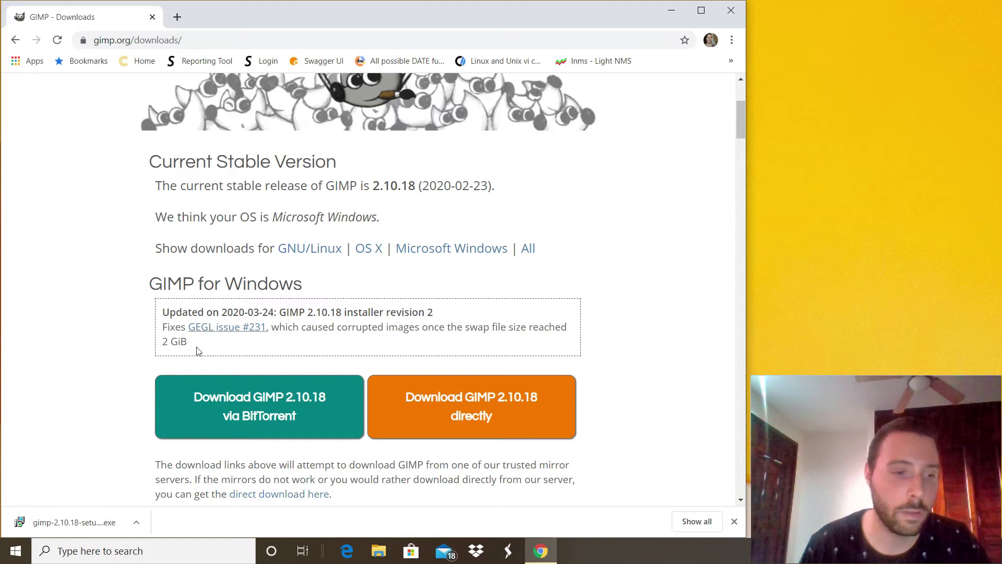
{"action": "left_click", "coordinate": [58, 528]}
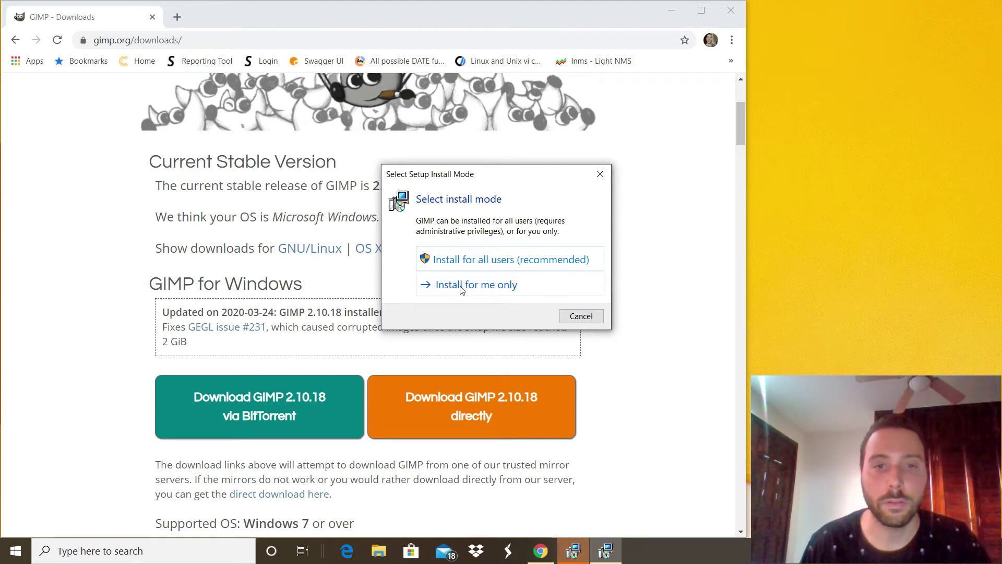
- Choose 'Install for me only' and confirm English as the setup language
{"action": "left_click", "coordinate": [500, 288]}
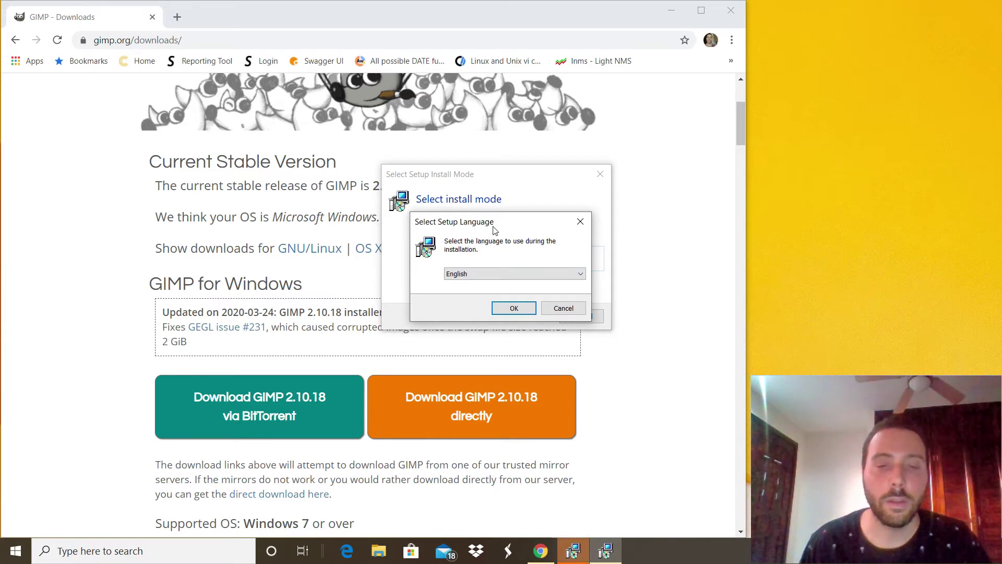
{"action": "left_click", "coordinate": [512, 272]}
{"action": "scroll", "coordinate": [517, 361], "scroll_direction": "down", "scroll_amount": 3}
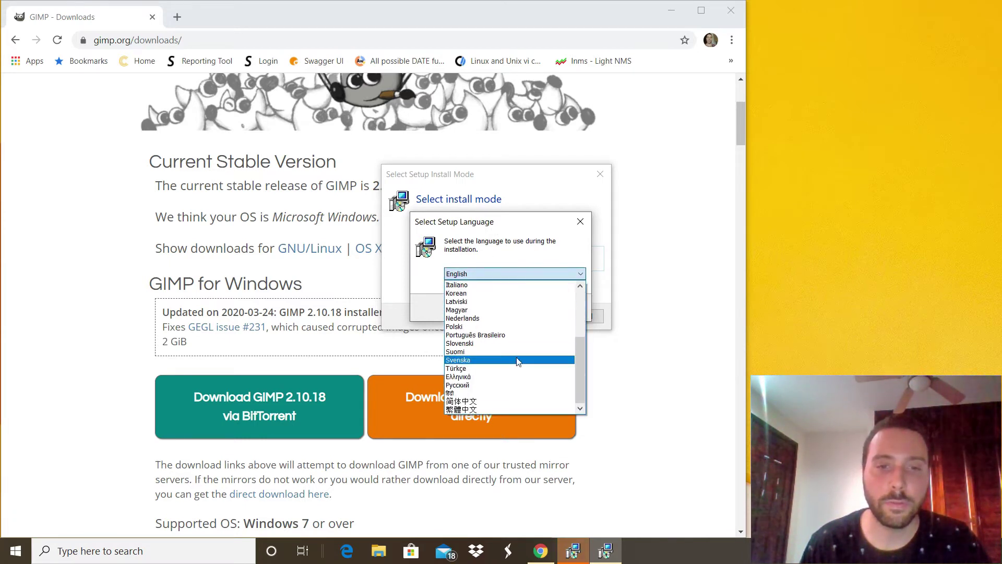
{"action": "scroll", "coordinate": [514, 355], "scroll_direction": "up", "scroll_amount": 4}
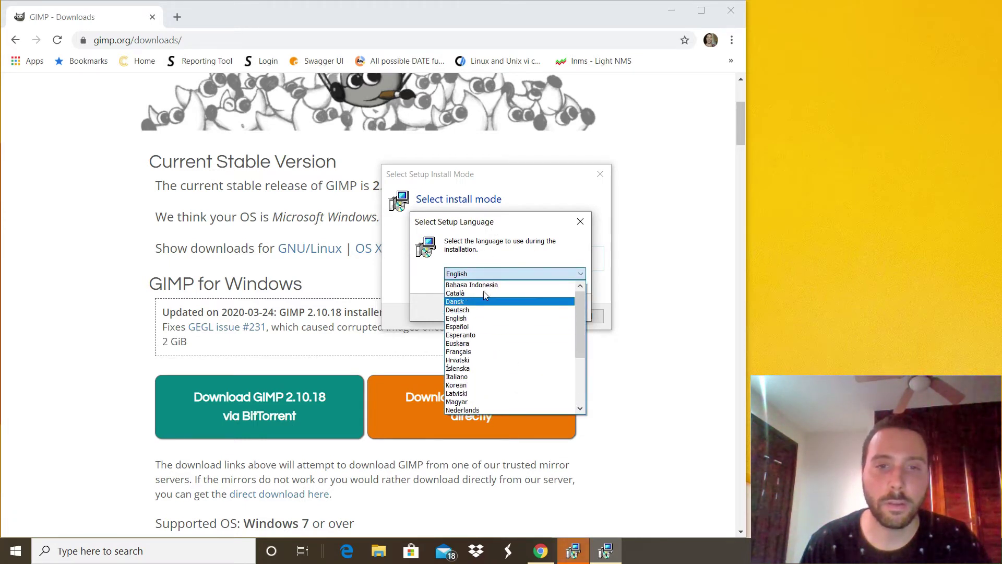
{"action": "left_click", "coordinate": [473, 317]}
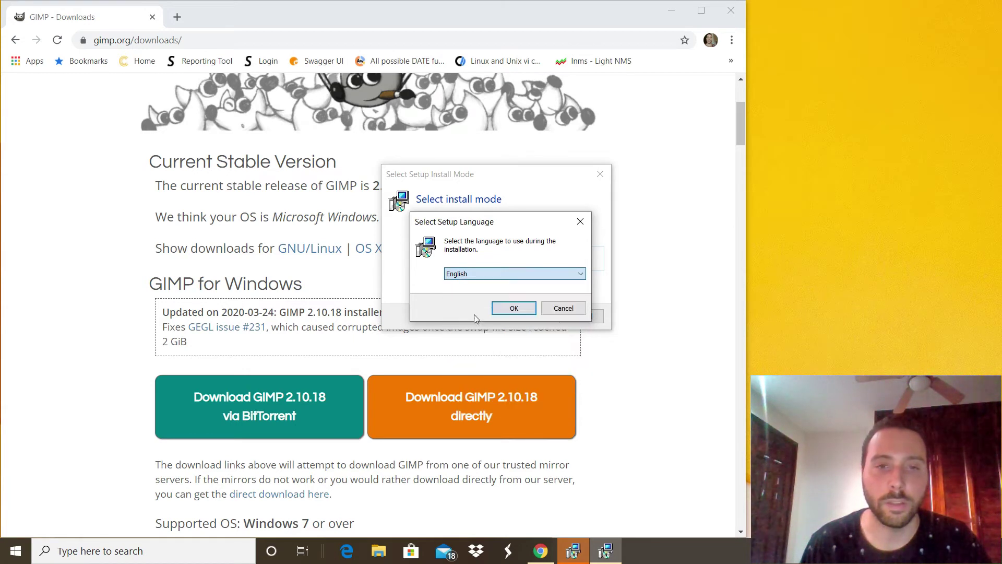
{"action": "left_click", "coordinate": [511, 309]}
{"action": "left_click", "coordinate": [514, 284]}
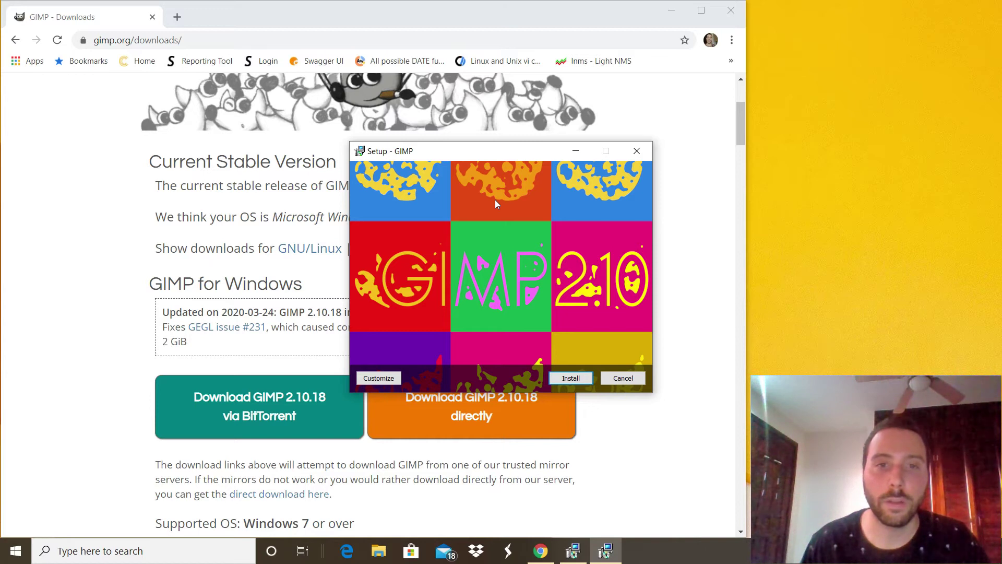
- Choose a customized installation and accept the GIMP license
{"action": "left_click", "coordinate": [378, 378]}
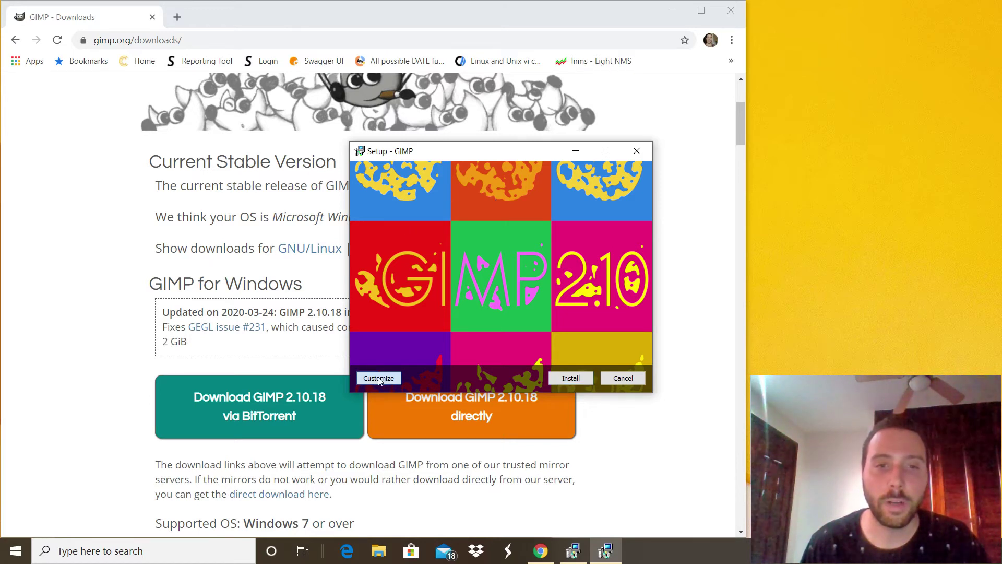
{"action": "scroll", "coordinate": [600, 286], "scroll_direction": "down", "scroll_amount": 3}
{"action": "scroll", "coordinate": [600, 285], "scroll_direction": "down", "scroll_amount": 6}
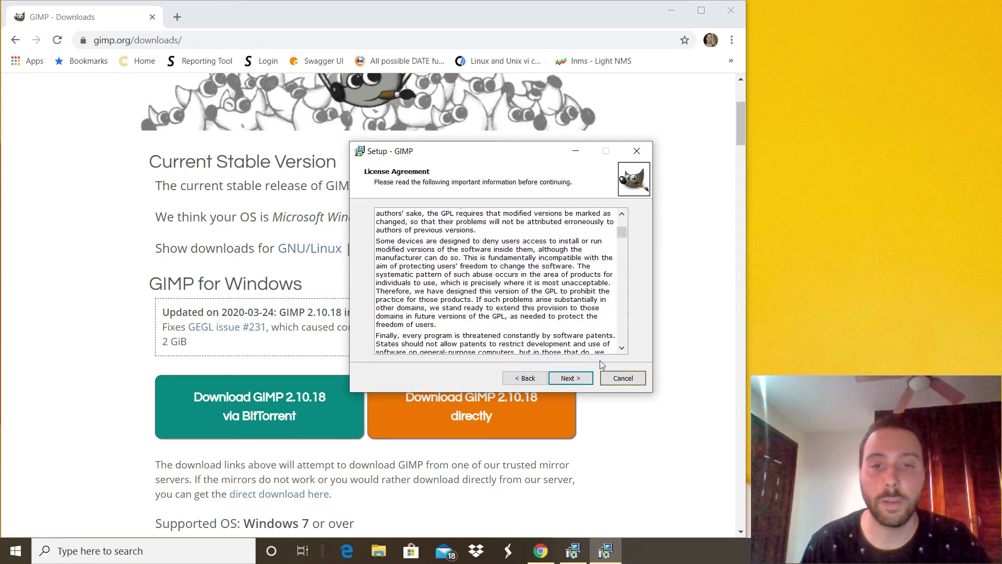
{"action": "left_click", "coordinate": [570, 378]}
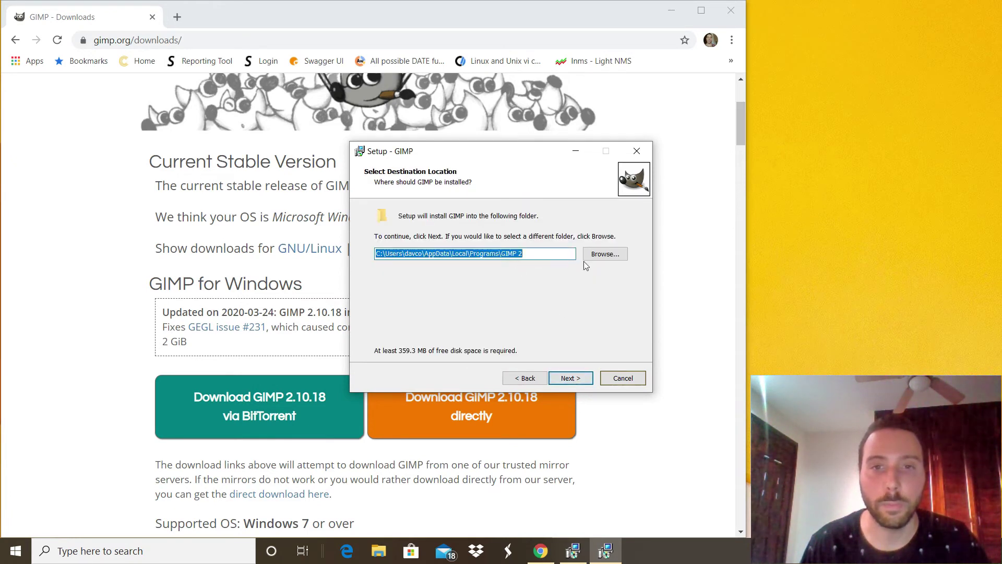
- Set the install folder to D:\Programs\GIMP 2, accepting that the folder already exists
{"action": "left_click", "coordinate": [596, 256]}
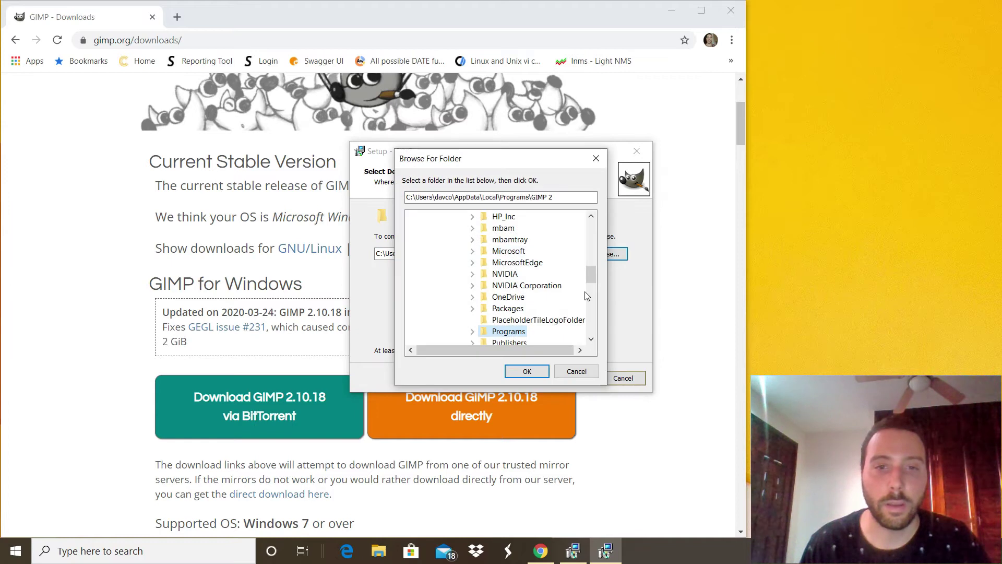
{"action": "scroll", "coordinate": [586, 296], "scroll_direction": "down", "scroll_amount": 10}
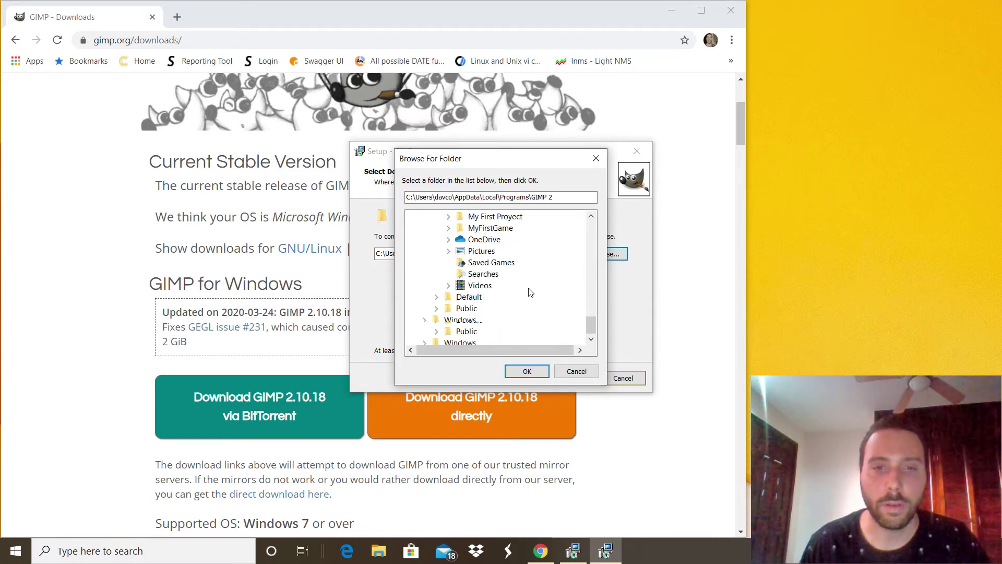
{"action": "left_click", "coordinate": [451, 331]}
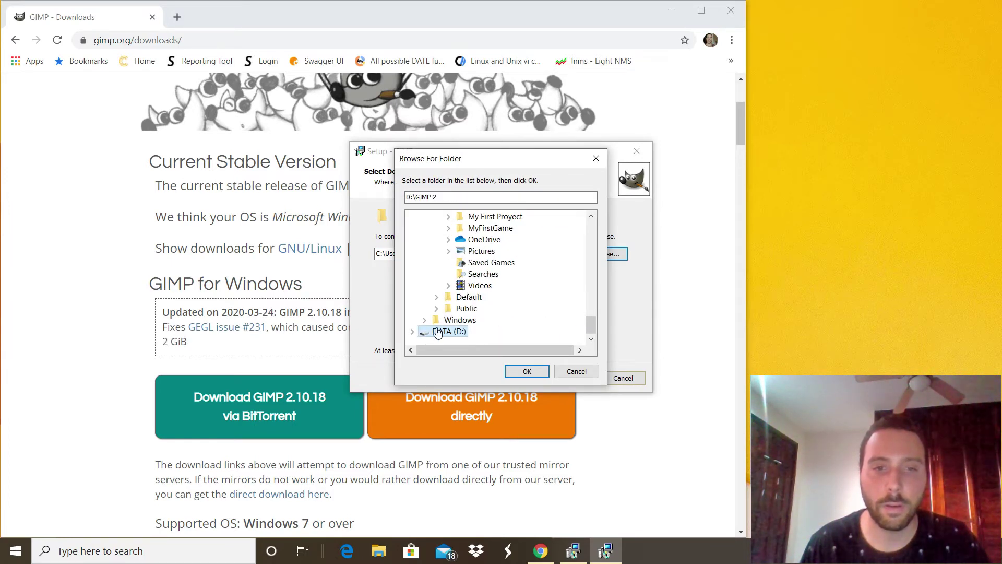
{"action": "left_click", "coordinate": [413, 331]}
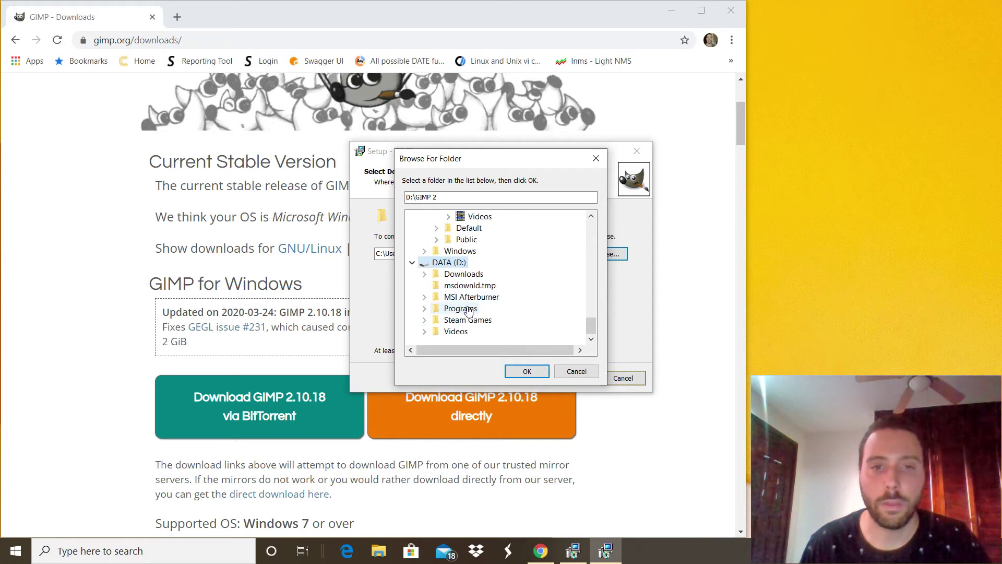
{"action": "left_click", "coordinate": [460, 308]}
{"action": "left_click", "coordinate": [527, 371]}
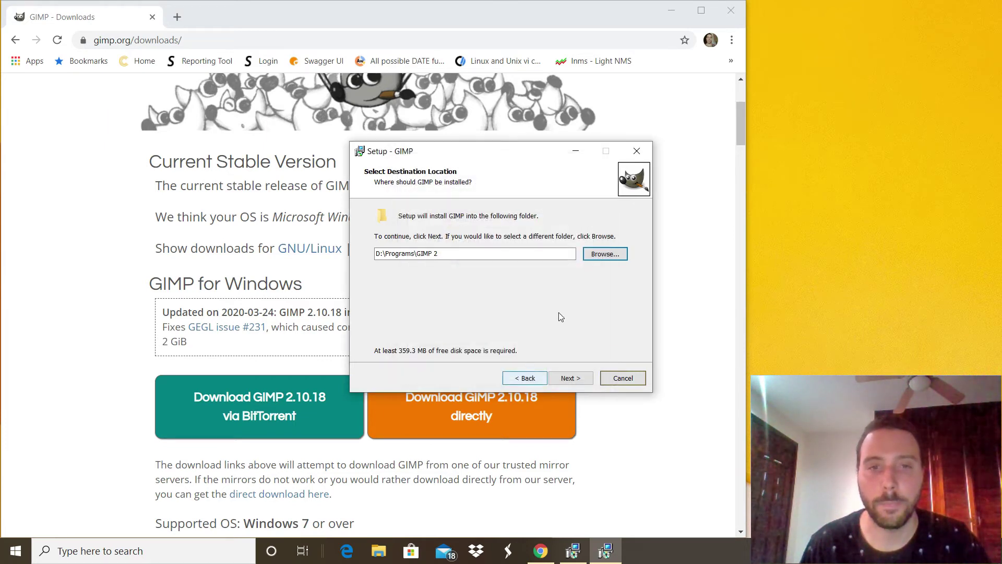
{"action": "left_click", "coordinate": [574, 378]}
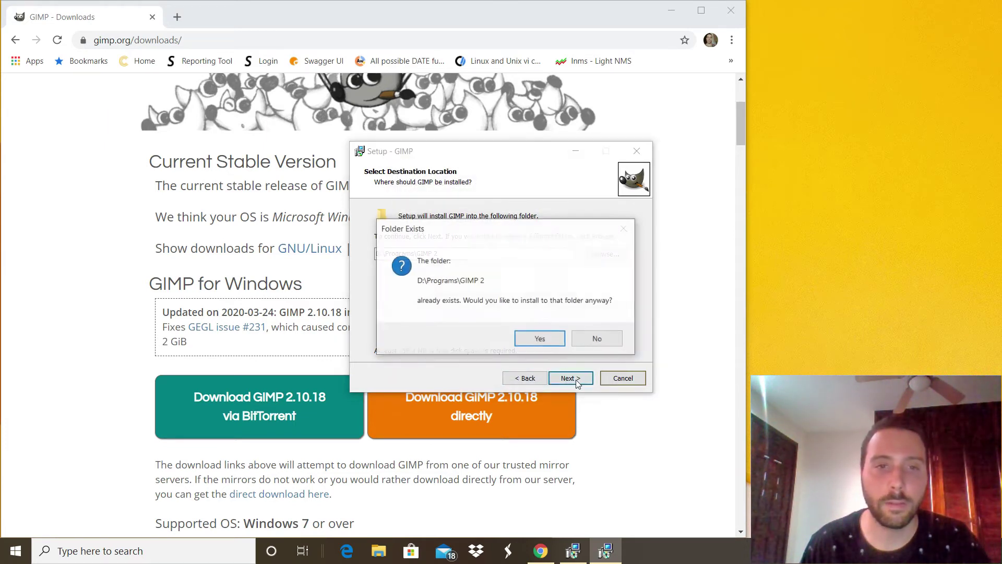
{"action": "left_click", "coordinate": [542, 338]}
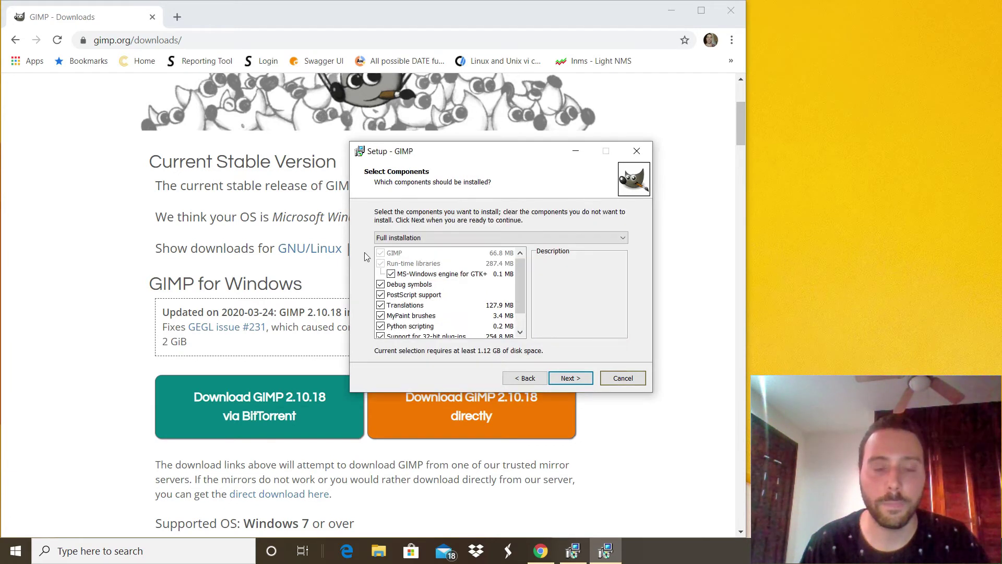
- Keep the Full installation components and enable 'Create a desktop icon'
{"action": "scroll", "coordinate": [517, 320], "scroll_direction": "down", "scroll_amount": 2}
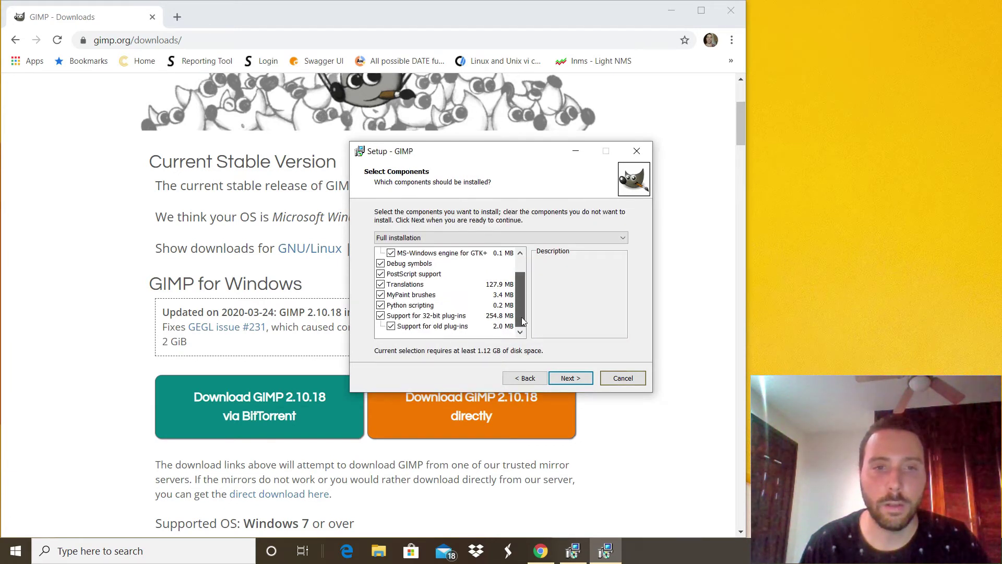
{"action": "scroll", "coordinate": [515, 282], "scroll_direction": "up", "scroll_amount": 2}
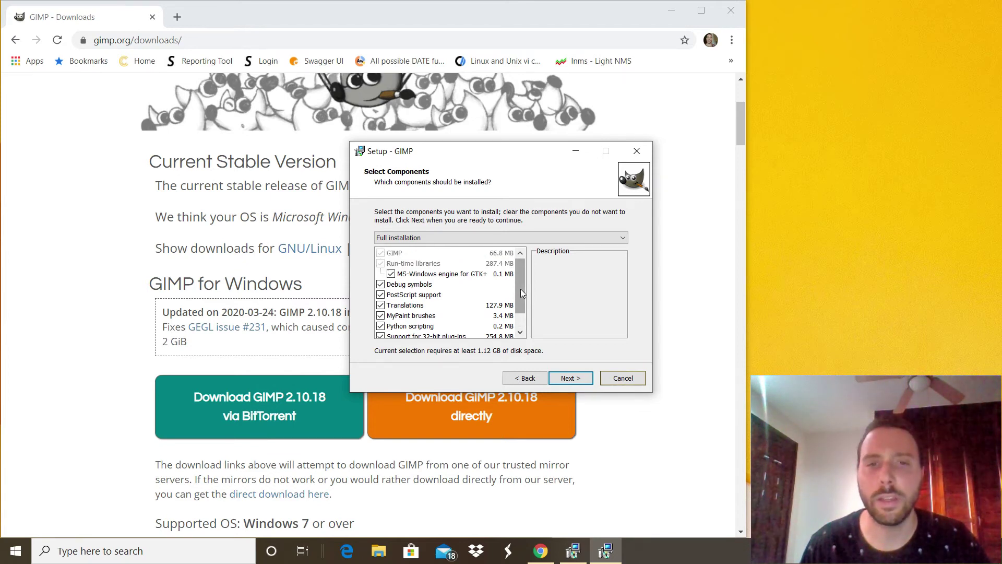
{"action": "left_click", "coordinate": [573, 378]}
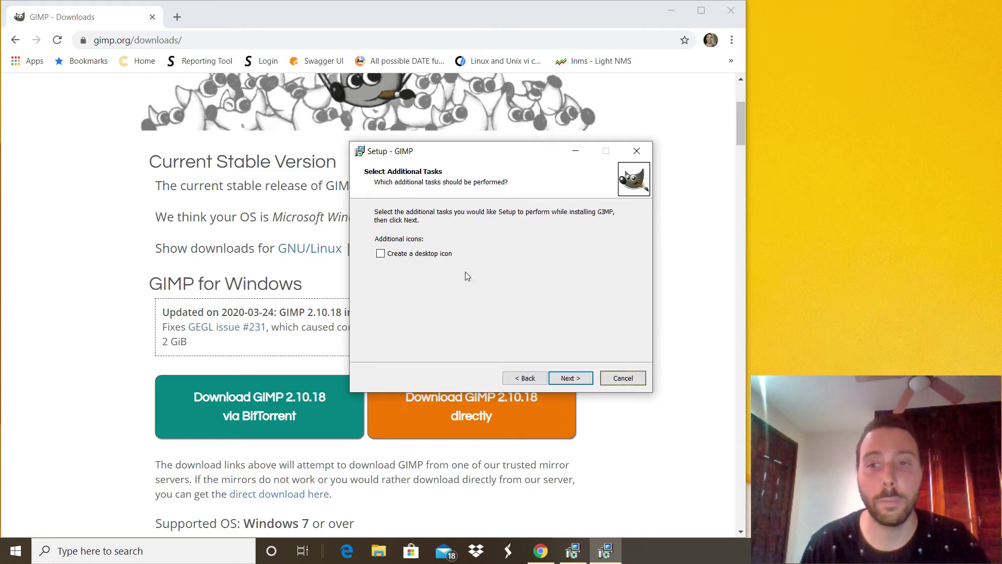
{"action": "left_click", "coordinate": [381, 254]}
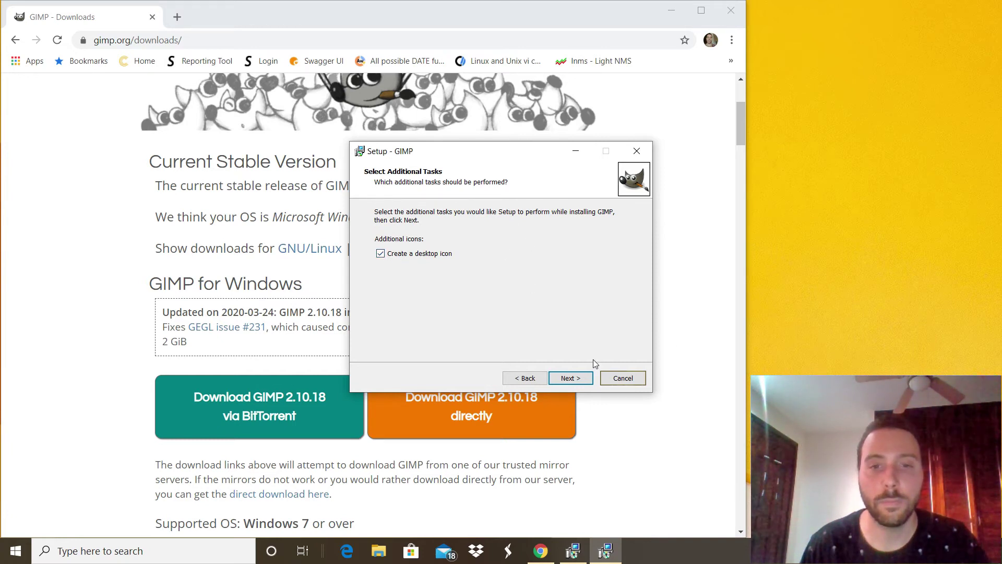
{"action": "left_click", "coordinate": [571, 379]}
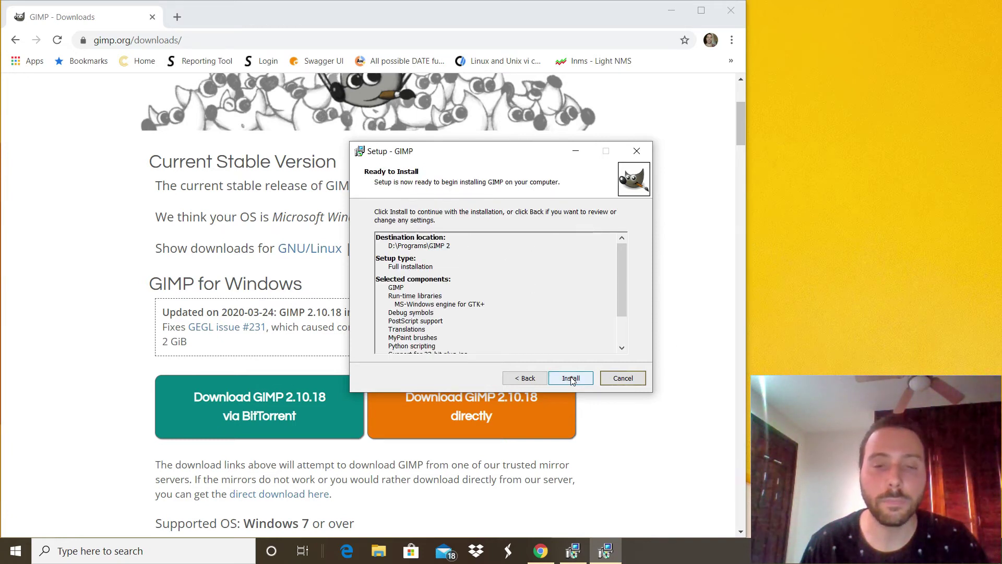
- Install GIMP from the Ready to Install page and finish the wizard
{"action": "left_click", "coordinate": [571, 379]}
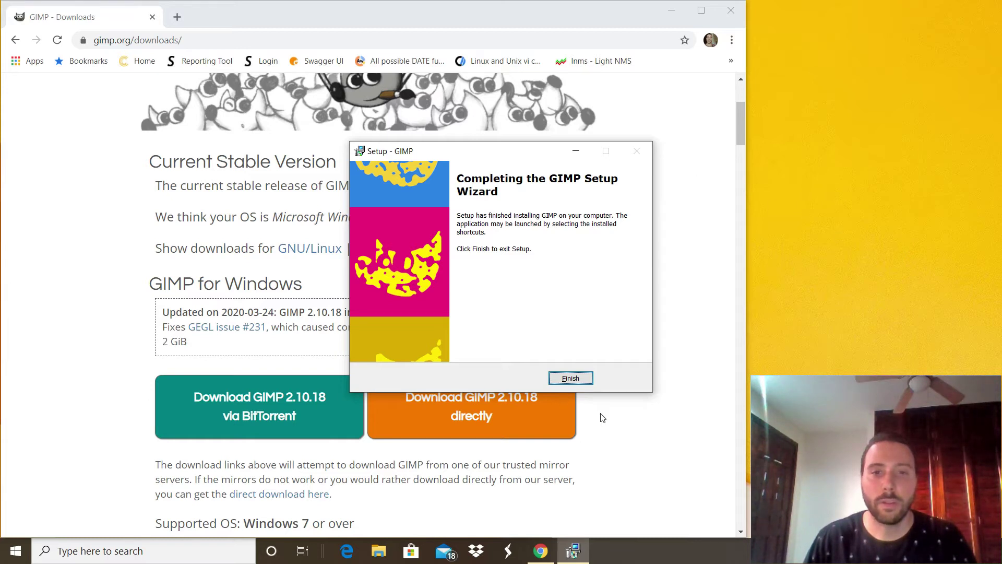
{"action": "left_click", "coordinate": [571, 379]}
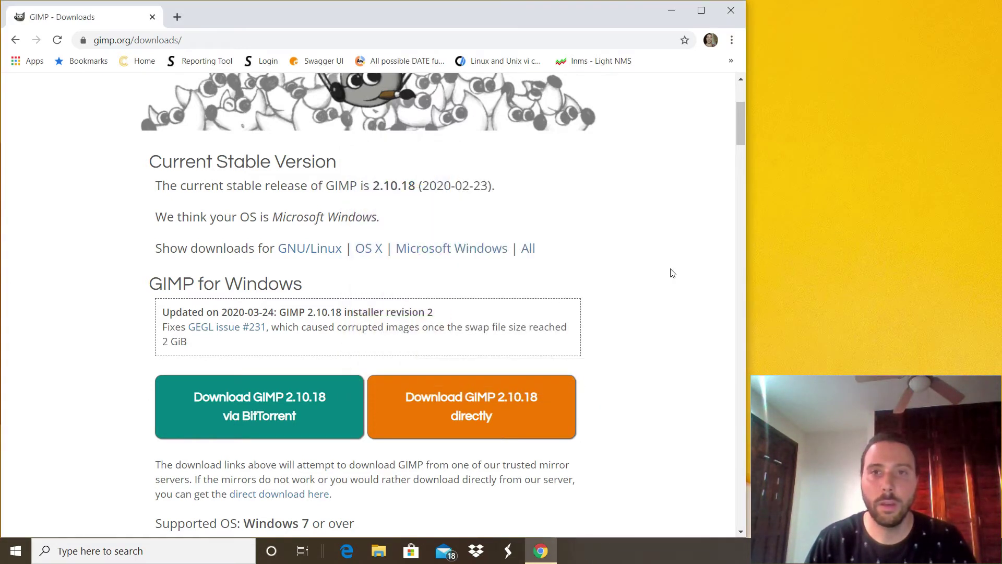
- Close the Chrome window
{"action": "left_click", "coordinate": [737, 11]}
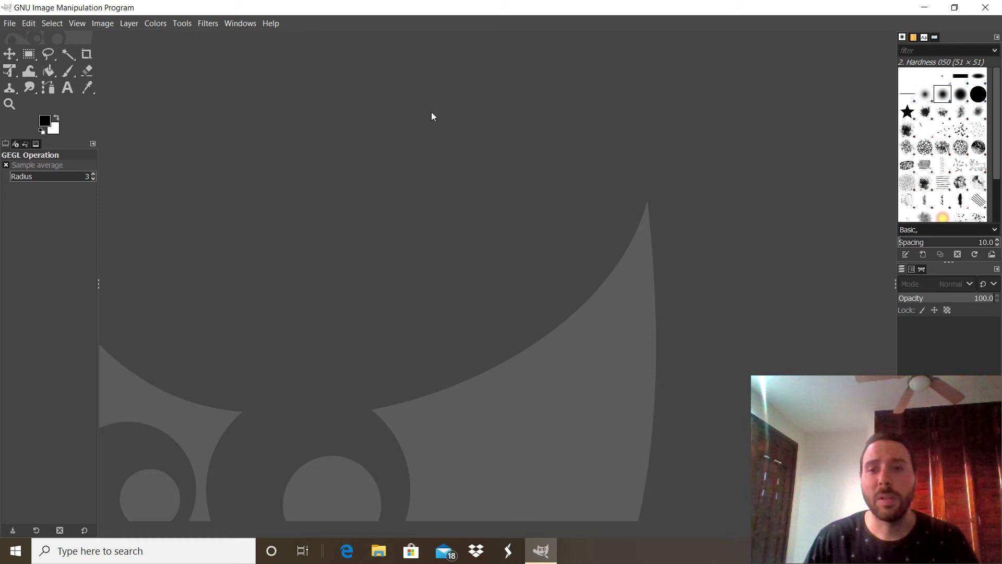
- Open Duolingo (1).png from Recently Used via File > Open
{"action": "left_click", "coordinate": [10, 24]}
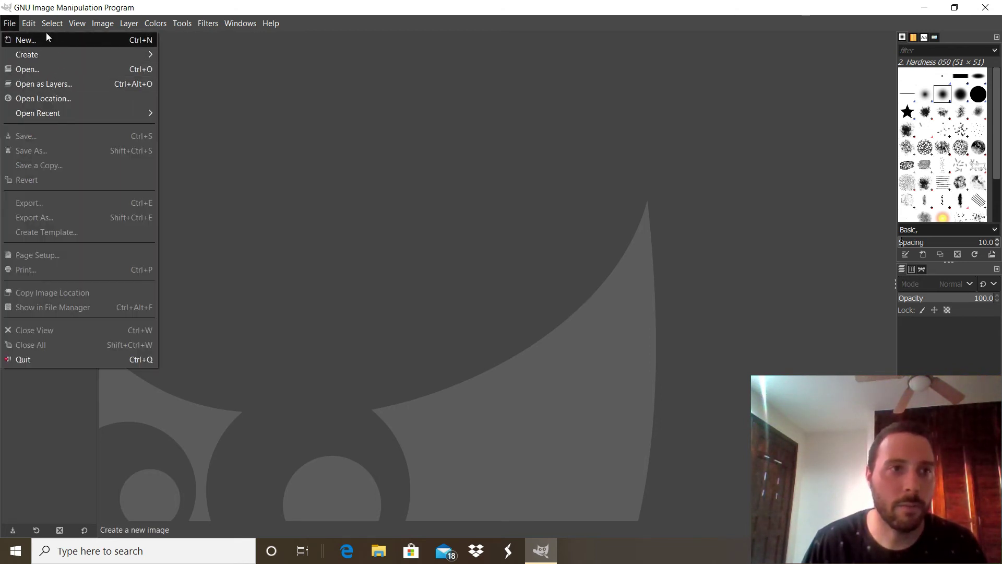
{"action": "mouse_move", "coordinate": [48, 29]}
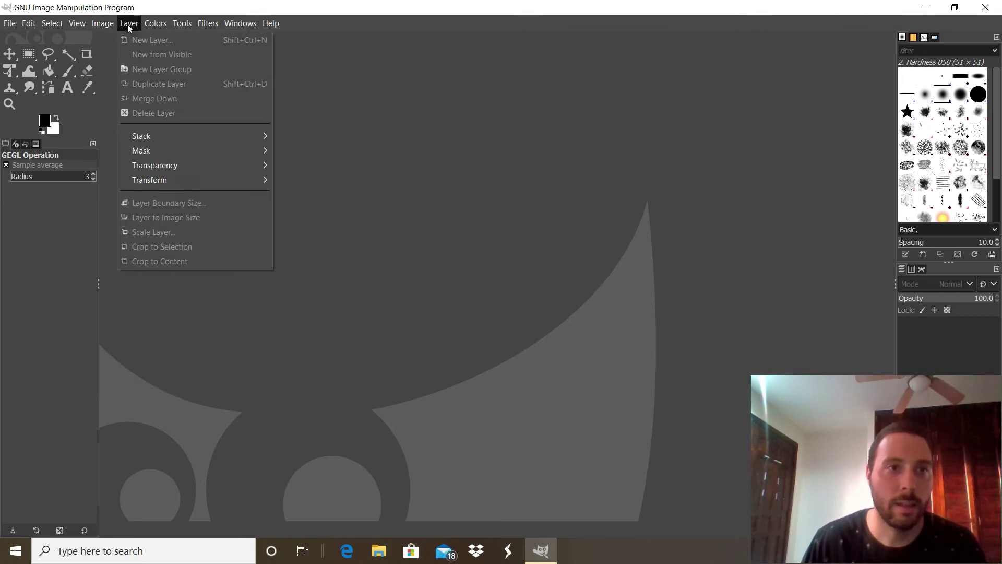
{"action": "mouse_move", "coordinate": [152, 24]}
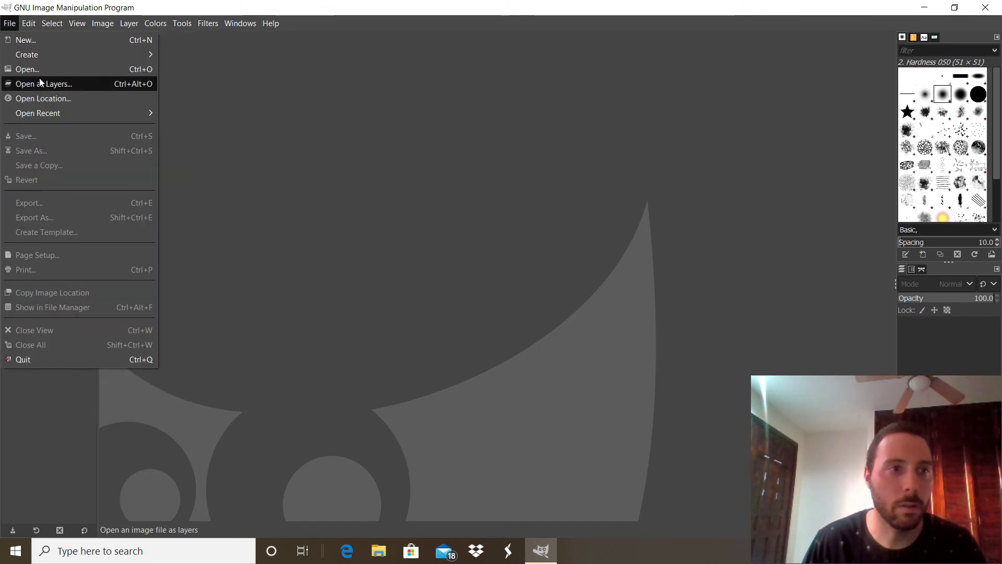
{"action": "left_click", "coordinate": [35, 71]}
{"action": "left_click", "coordinate": [167, 74]}
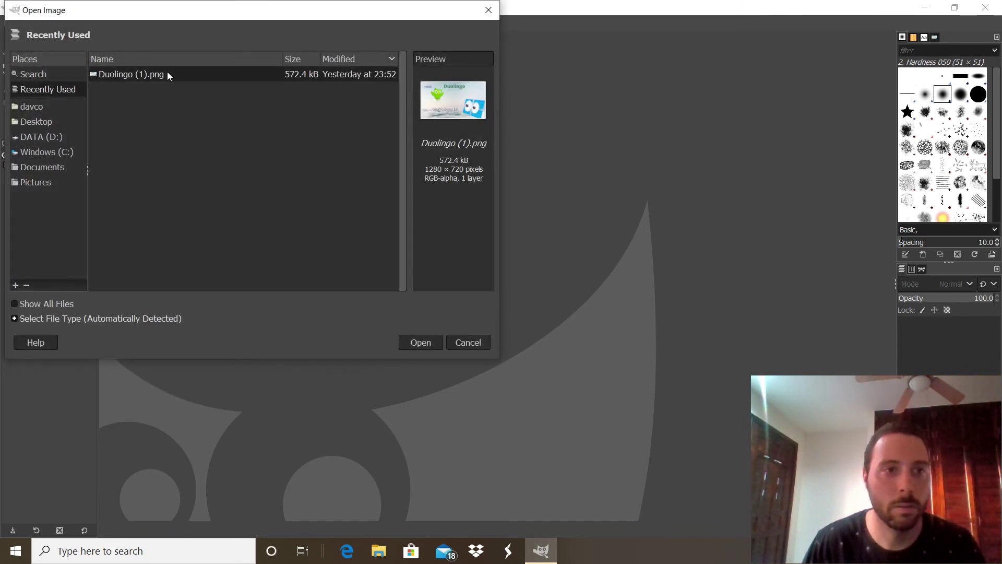
{"action": "left_click", "coordinate": [420, 341]}
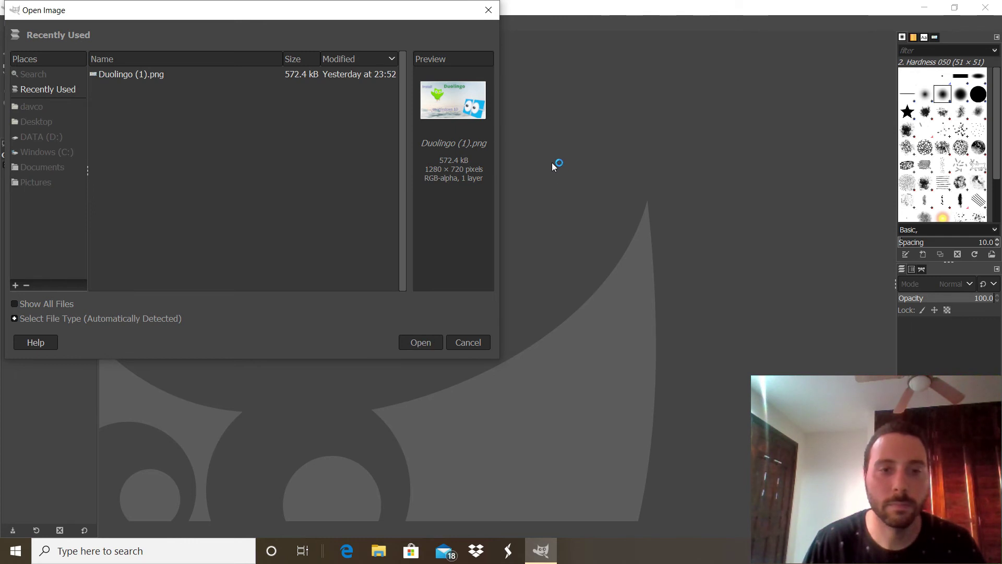
{"action": "left_click", "coordinate": [421, 345]}
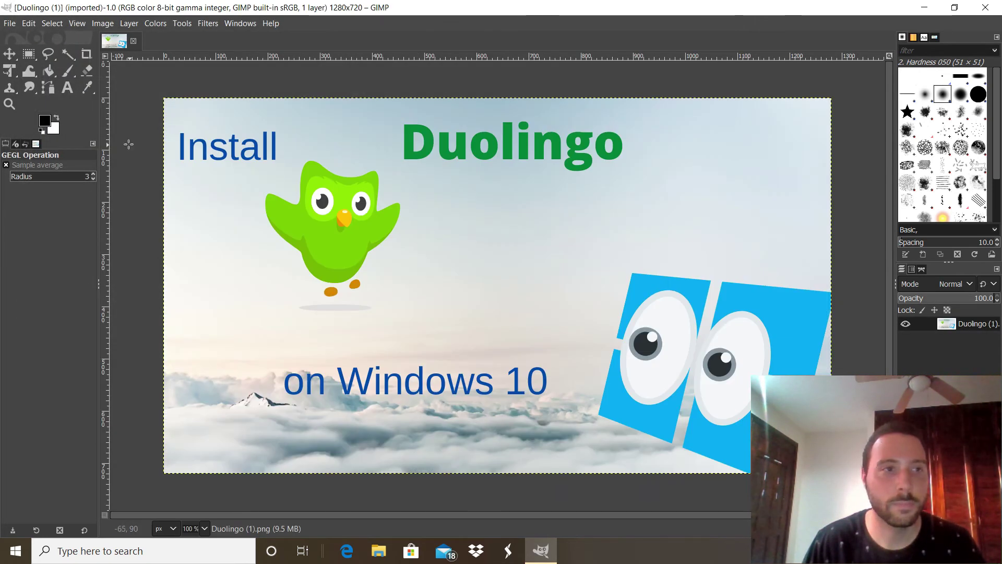
- Smudge the Duolingo lettering, the owl's left wing, a logo eye and the 0 of 10
{"action": "left_click", "coordinate": [29, 87]}
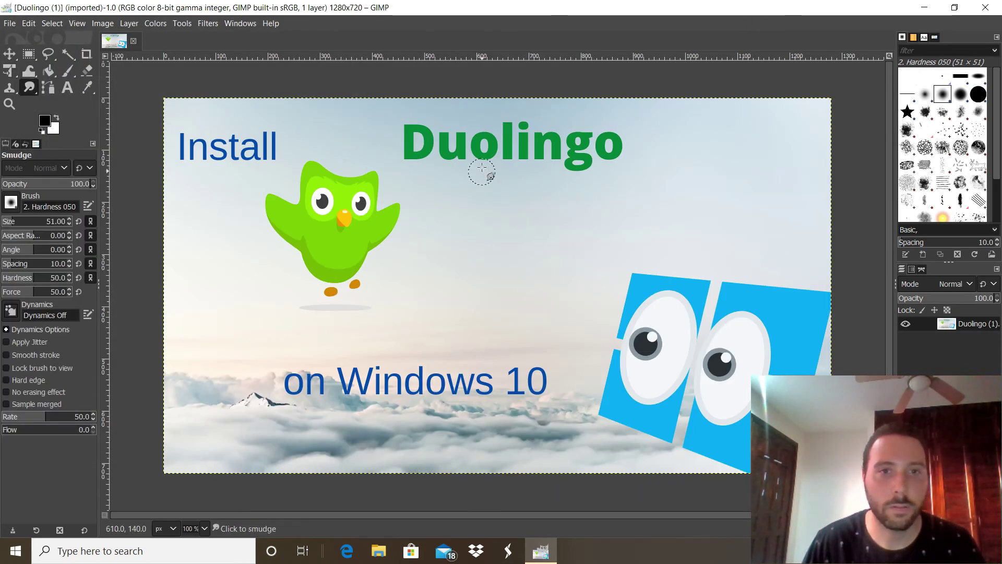
{"action": "mouse_move", "coordinate": [425, 179]}
{"action": "left_mouse_down"}
{"action": "mouse_move", "coordinate": [510, 165]}
{"action": "mouse_move", "coordinate": [533, 152]}
{"action": "left_mouse_up"}
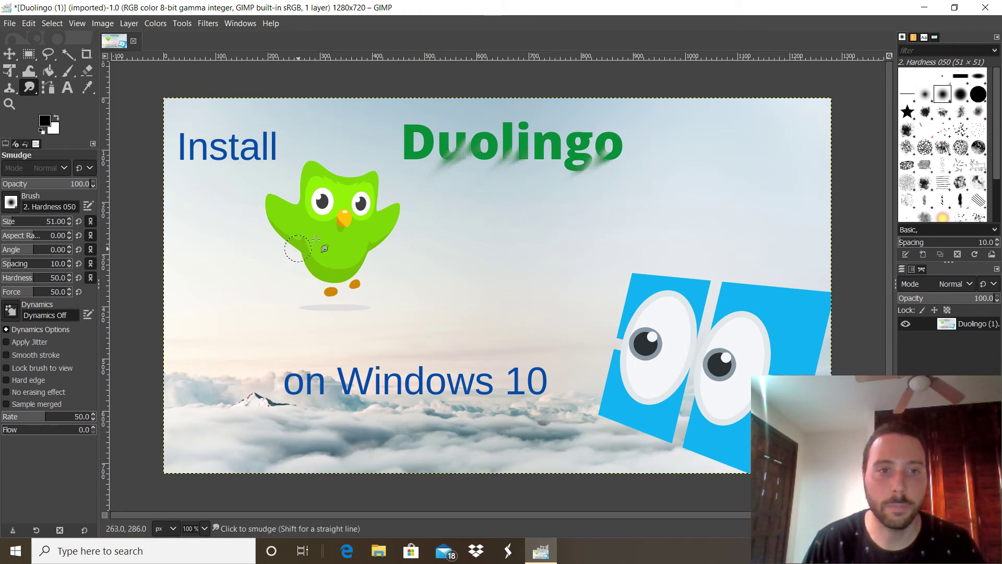
{"action": "left_click_drag", "start_coordinate": [299, 235], "coordinate": [253, 268]}
{"action": "left_click_drag", "start_coordinate": [635, 347], "coordinate": [539, 381]}
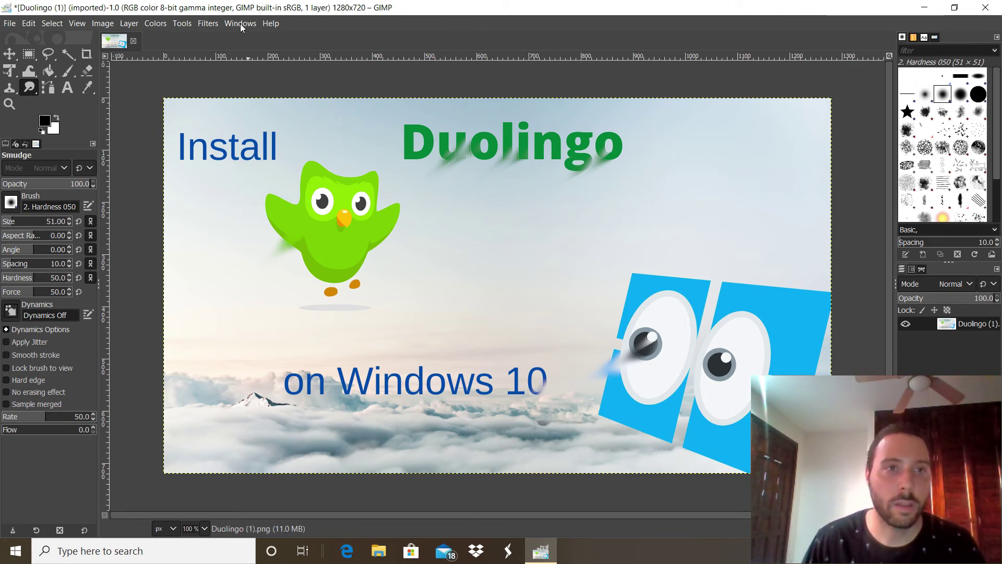
- Open the User Manual Web Site from Help > GIMP Online
{"action": "left_click", "coordinate": [271, 23]}
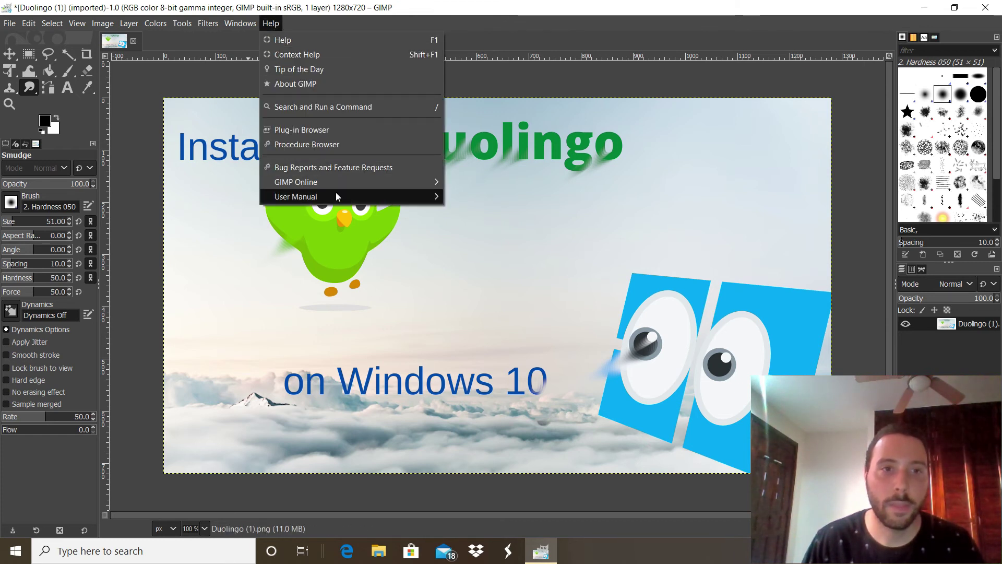
{"action": "mouse_move", "coordinate": [326, 189]}
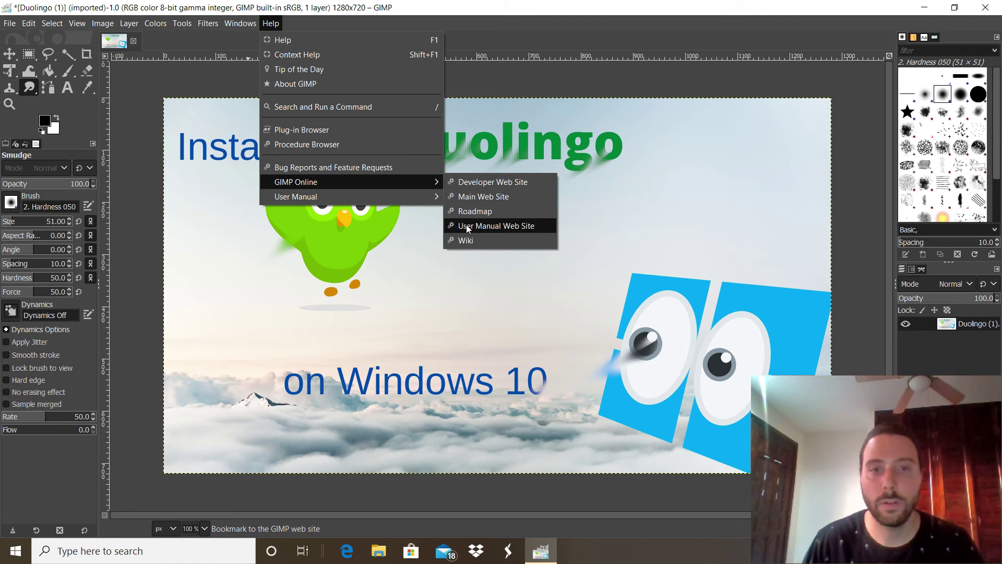
{"action": "left_click", "coordinate": [515, 225]}
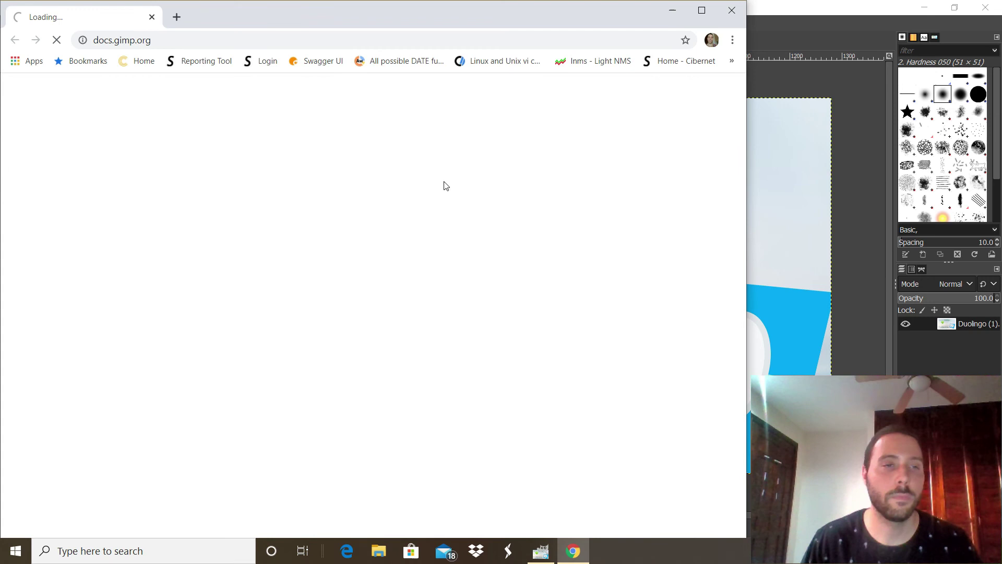
- Open the English HTML edition of the GIMP 2.10 manual at docs.gimp.org/2.10/en/
{"action": "scroll", "coordinate": [528, 266], "scroll_direction": "down", "scroll_amount": 2}
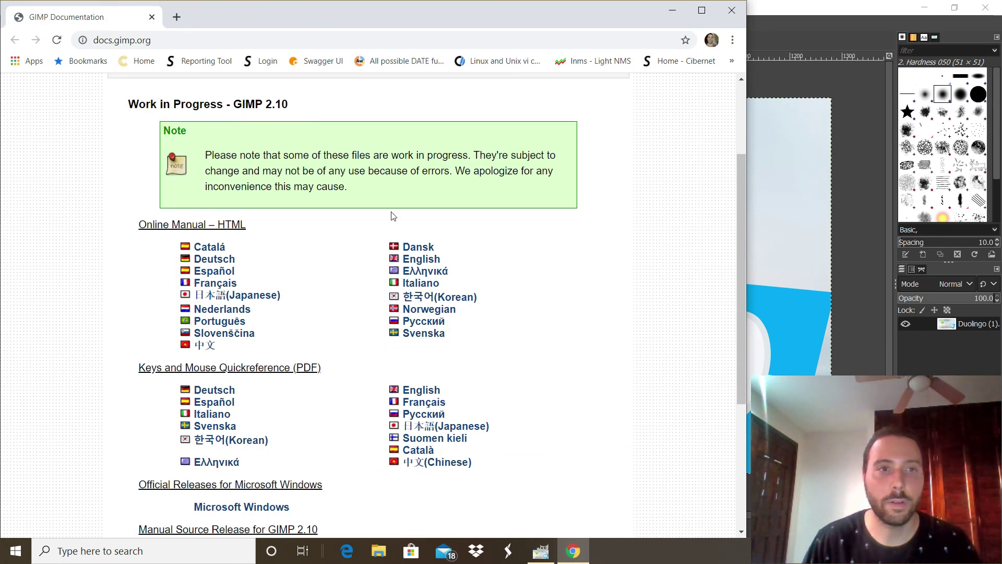
{"action": "scroll", "coordinate": [423, 391], "scroll_direction": "up", "scroll_amount": 1}
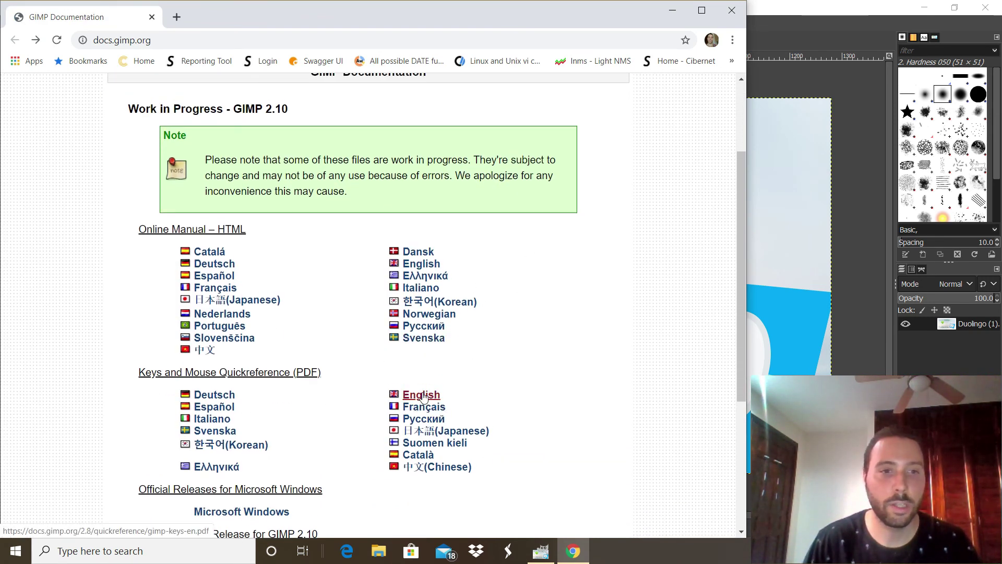
{"action": "left_click", "coordinate": [436, 265]}
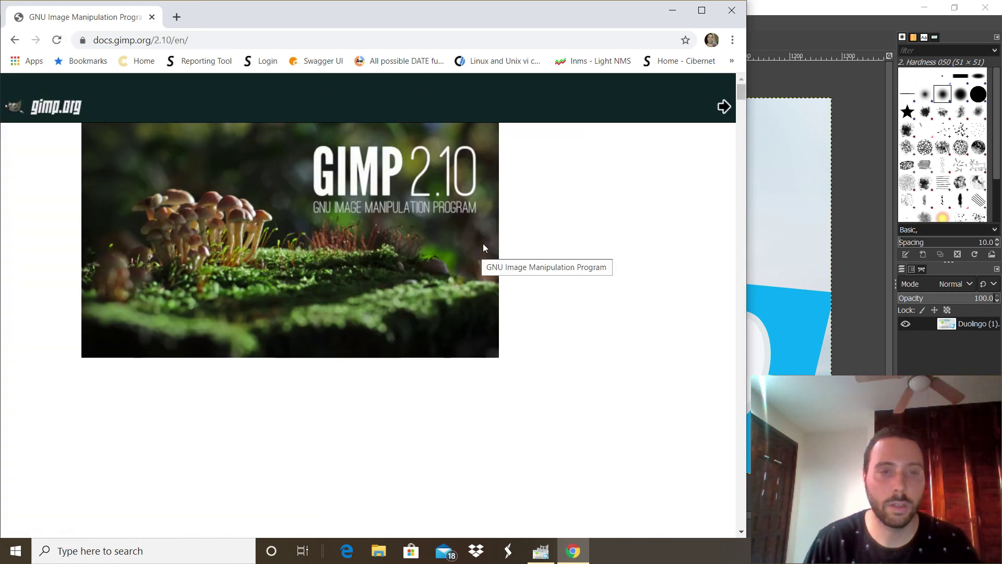
{"action": "scroll", "coordinate": [531, 250], "scroll_direction": "down", "scroll_amount": 6}
{"action": "scroll", "coordinate": [522, 245], "scroll_direction": "down", "scroll_amount": 4}
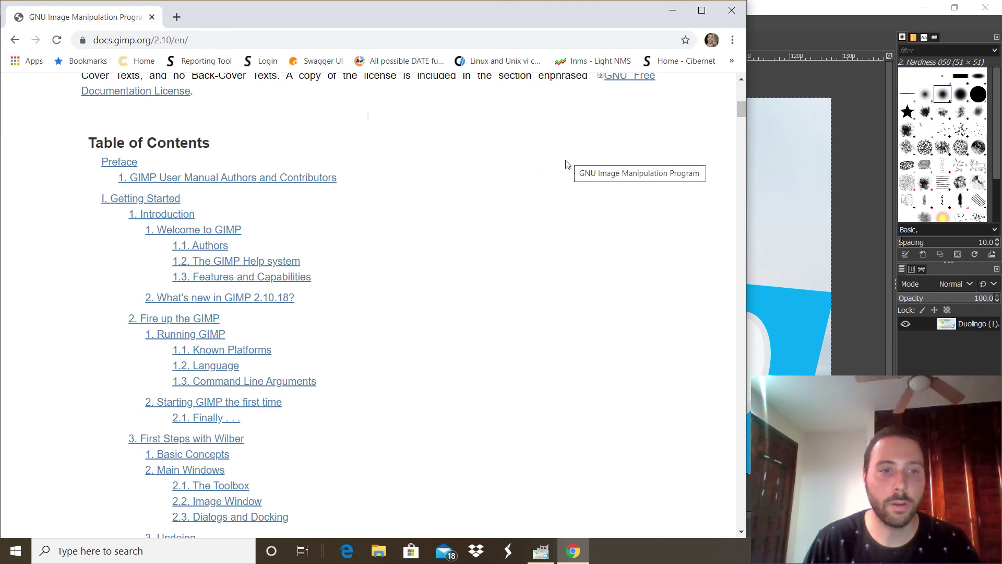
{"action": "scroll", "coordinate": [548, 172], "scroll_direction": "down", "scroll_amount": 6}
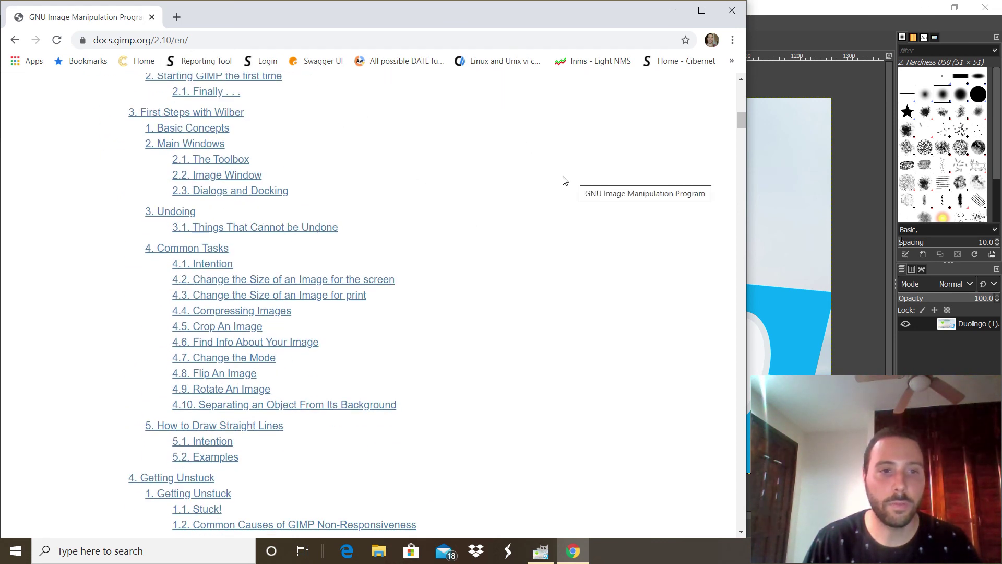
{"action": "scroll", "coordinate": [532, 211], "scroll_direction": "down", "scroll_amount": 20}
{"action": "scroll", "coordinate": [523, 218], "scroll_direction": "down", "scroll_amount": 20}
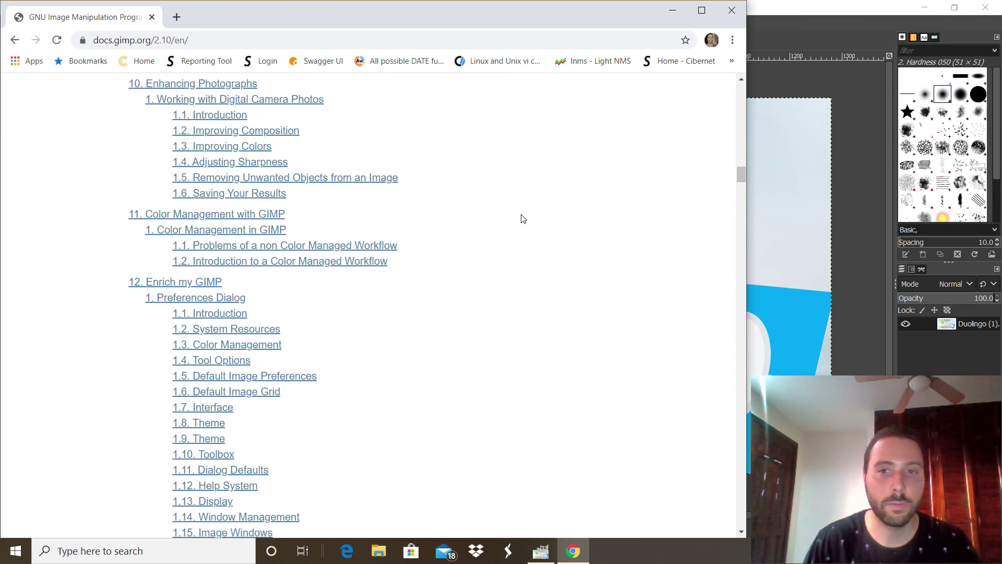
{"action": "scroll", "coordinate": [523, 218], "scroll_direction": "down", "scroll_amount": 20}
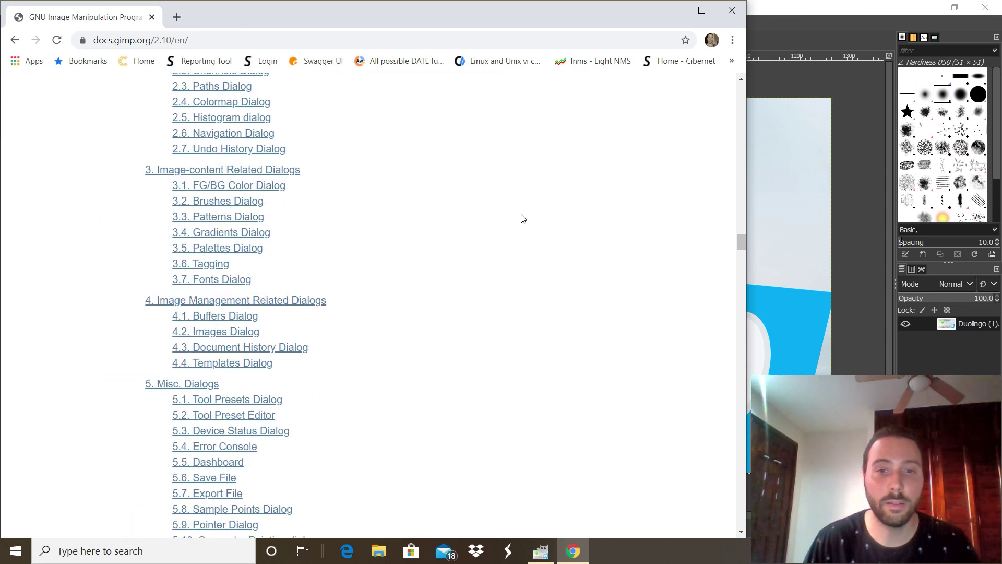
{"action": "scroll", "coordinate": [523, 218], "scroll_direction": "up", "scroll_amount": 20}
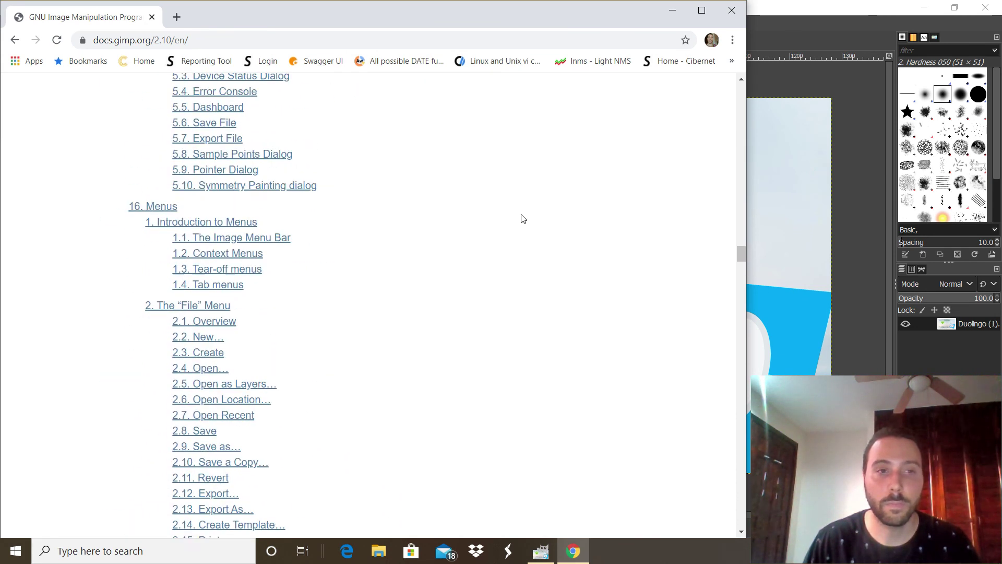
{"action": "scroll", "coordinate": [522, 218], "scroll_direction": "up", "scroll_amount": 20}
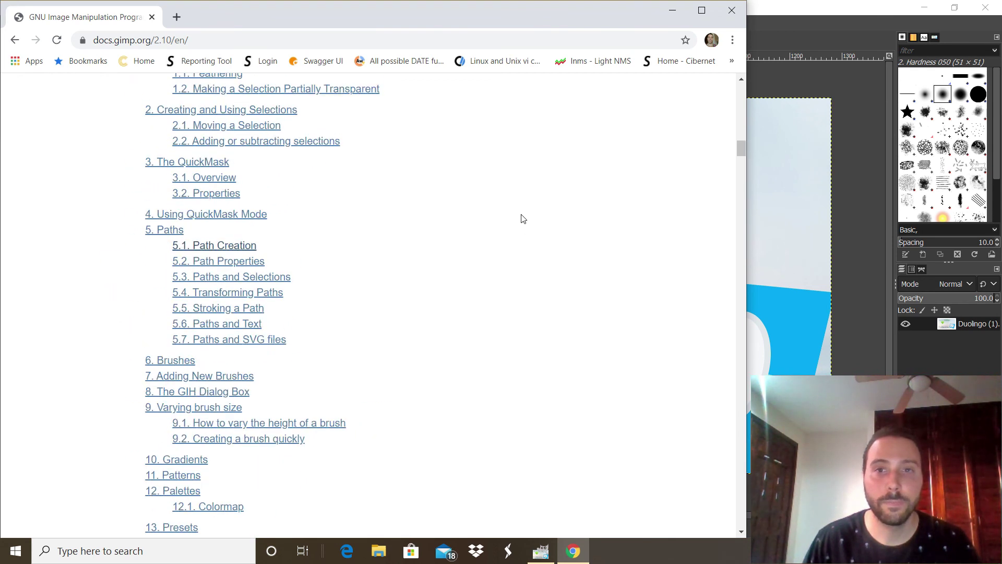